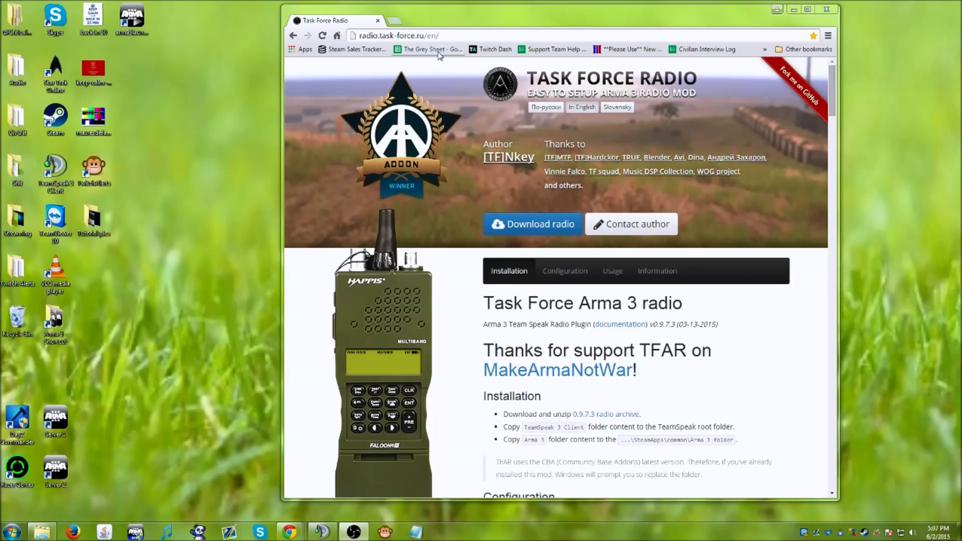
# - Request the Task Force Radio download and extract the 0.9.7.3 archive in Downloads with 7-Zip into its own 0.9.7.3 folder
pyautogui.click(527, 226)
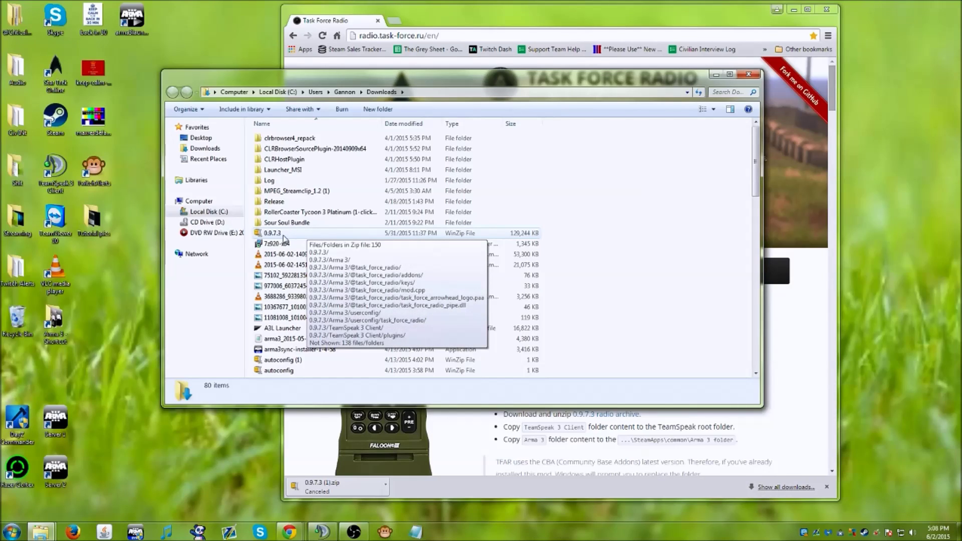
pyautogui.rightClick(284, 236)
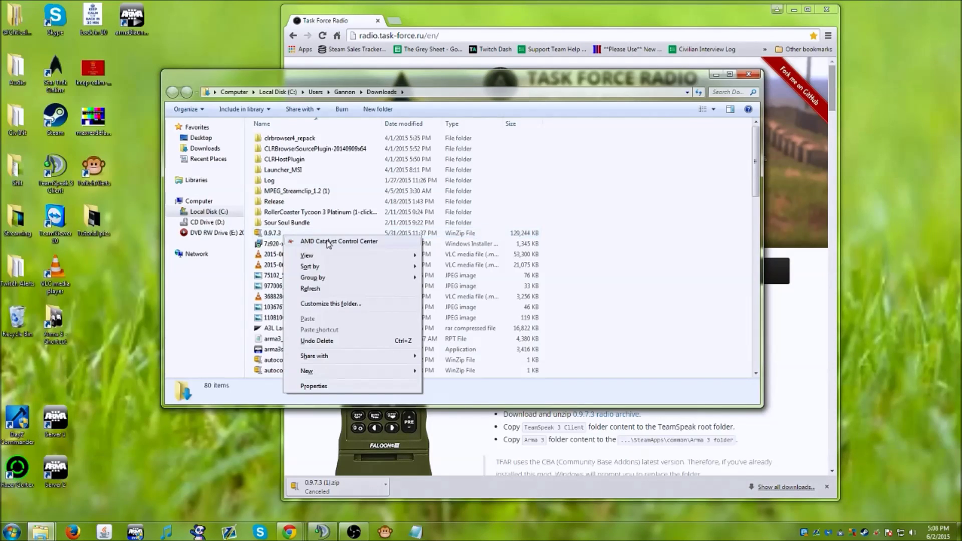
pyautogui.moveTo(326, 261)
pyautogui.click(272, 233)
pyautogui.rightClick(273, 234)
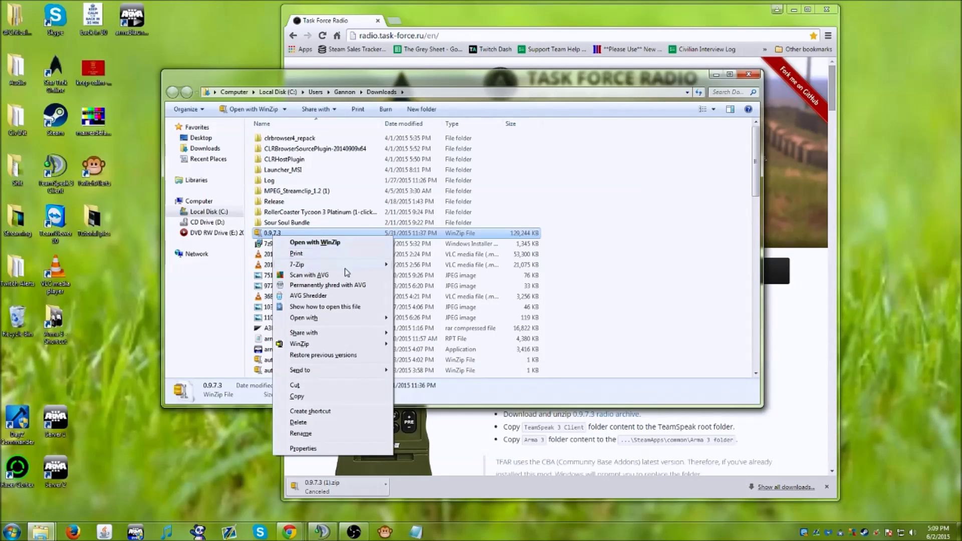
pyautogui.moveTo(350, 265)
pyautogui.click(480, 275)
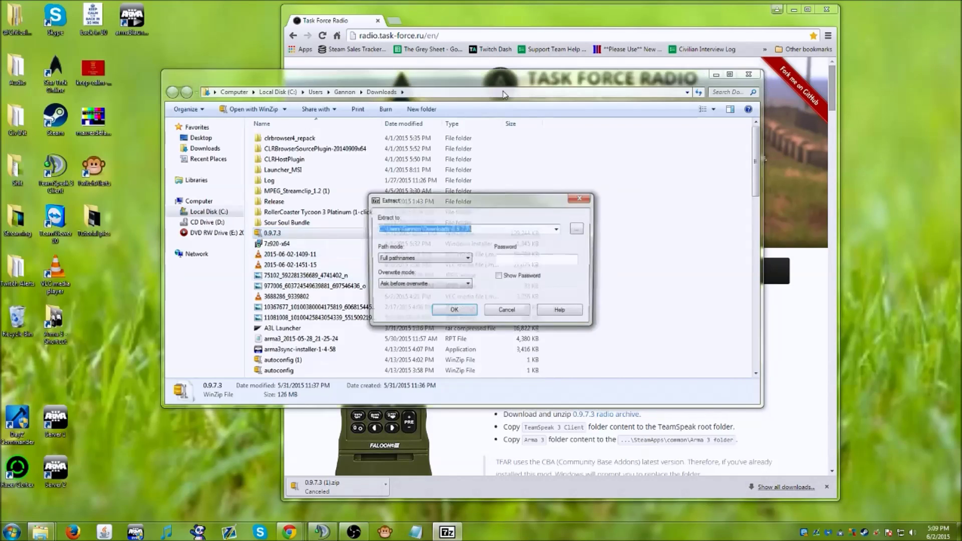
pyautogui.click(455, 311)
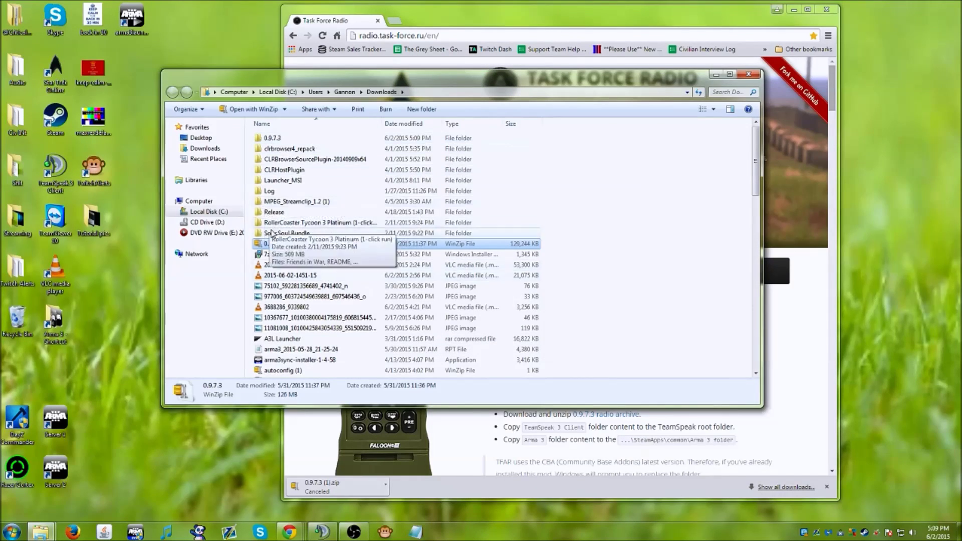
# - Open the plugins folder inside the extracted archive, under 0.9.7.3, 0.9.7.3, TeamSpeak 3 Client
pyautogui.moveTo(282, 247)
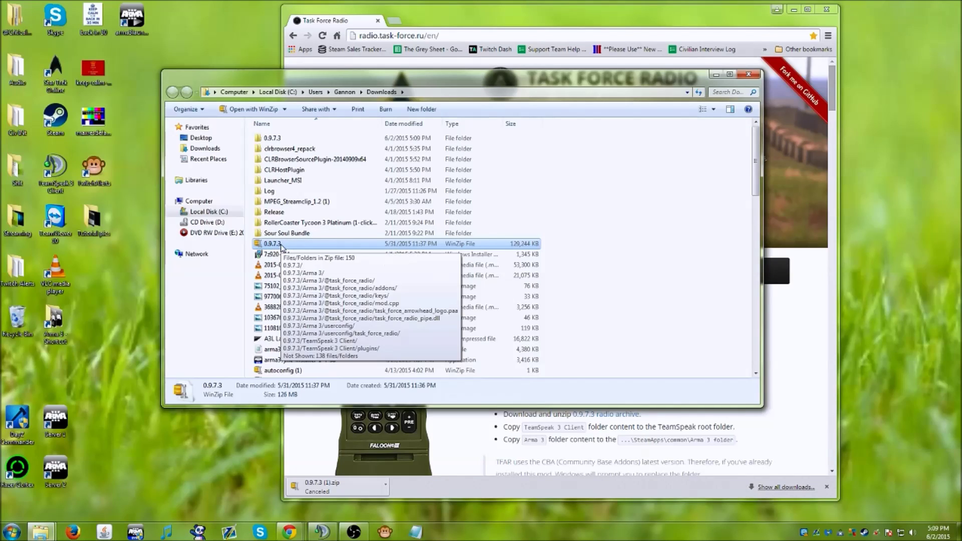
pyautogui.click(278, 140)
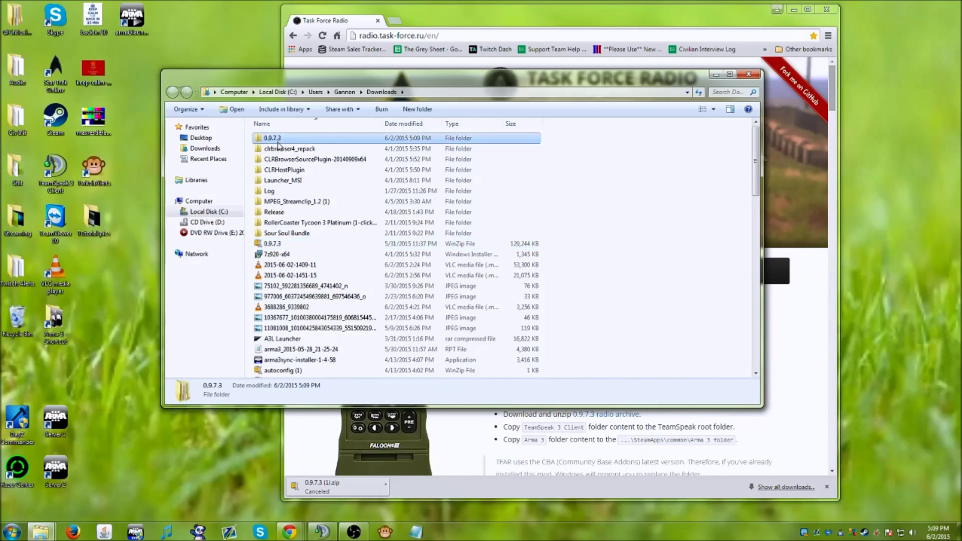
pyautogui.doubleClick(278, 140)
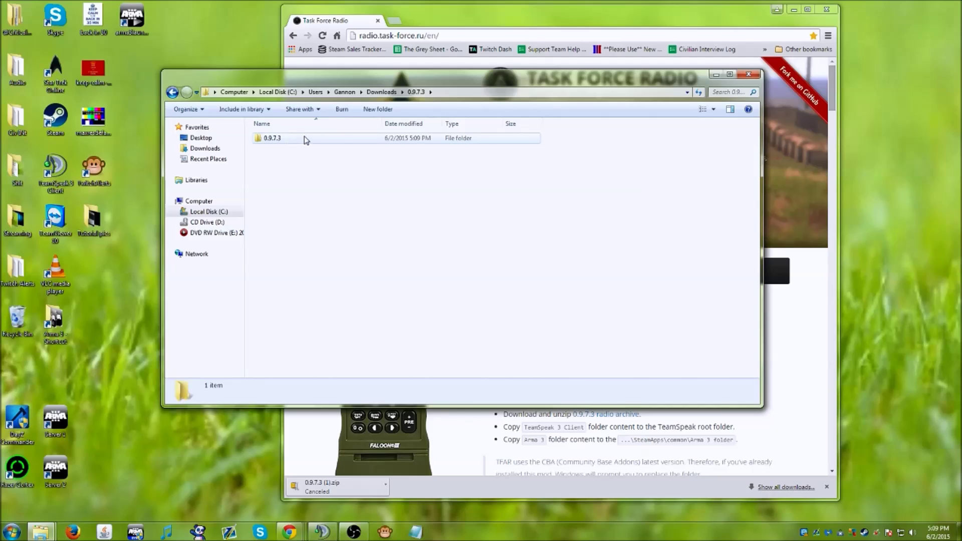
pyautogui.doubleClick(303, 139)
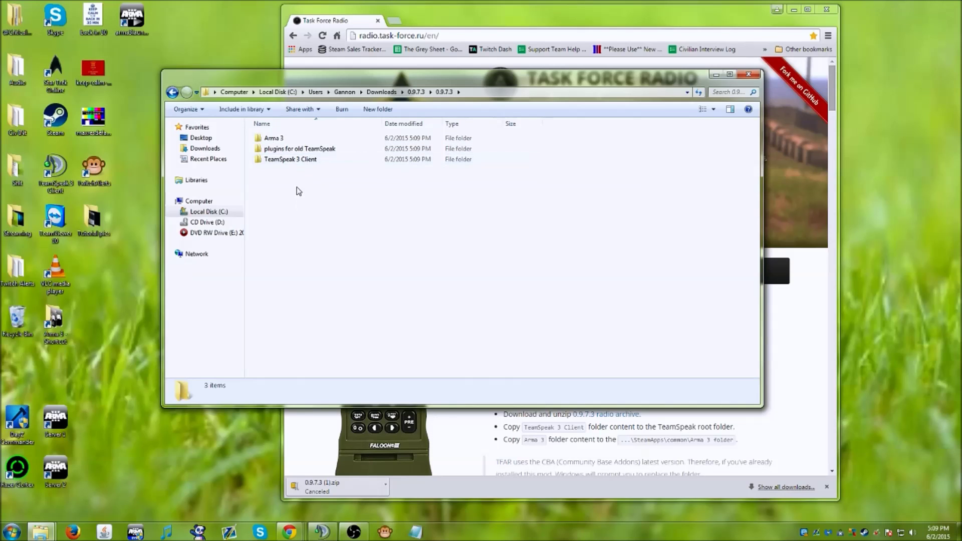
pyautogui.doubleClick(287, 161)
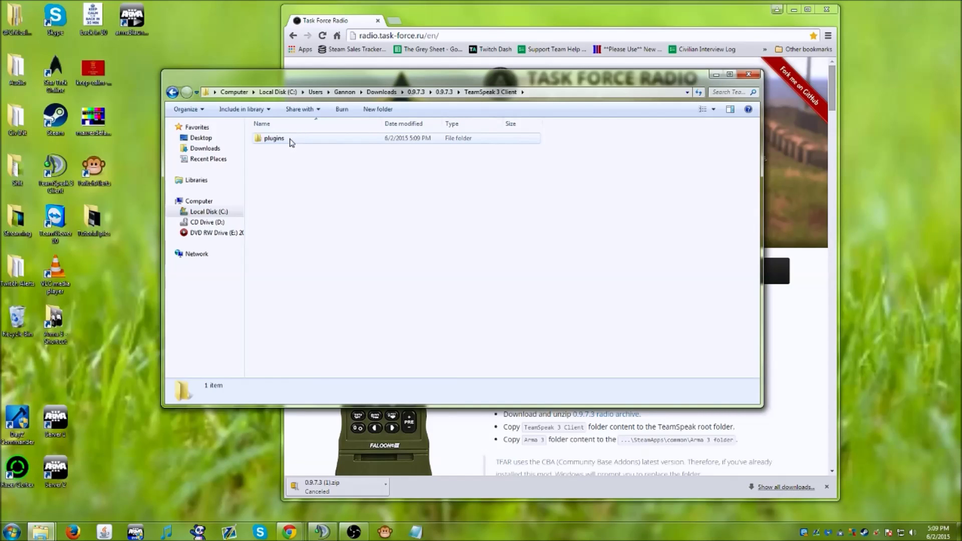
pyautogui.doubleClick(274, 138)
pyautogui.moveTo(308, 74); pyautogui.dragTo(353, 50)
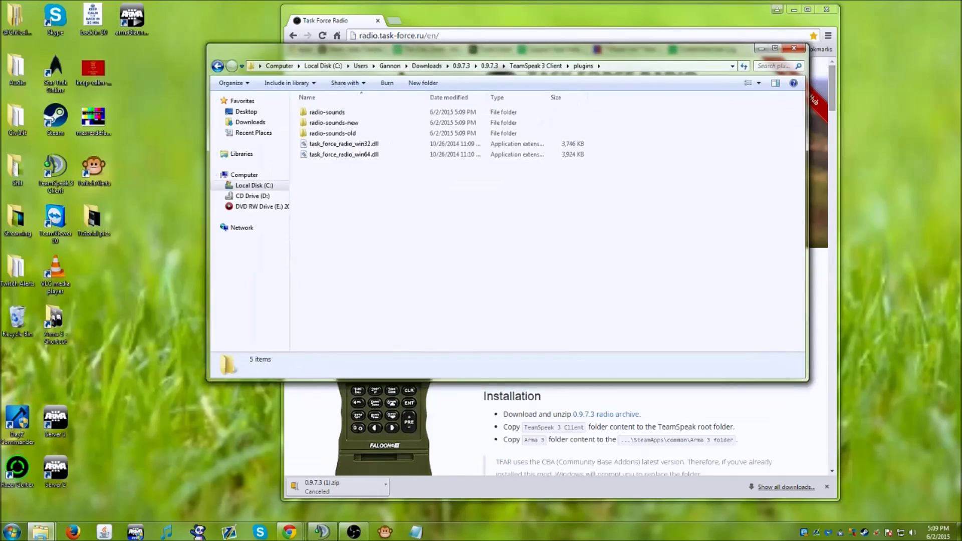
# - In the separate Local Disk (C:) window, open the installed TeamSpeak 3 Client plugins folder under Program Files
pyautogui.click(56, 530)
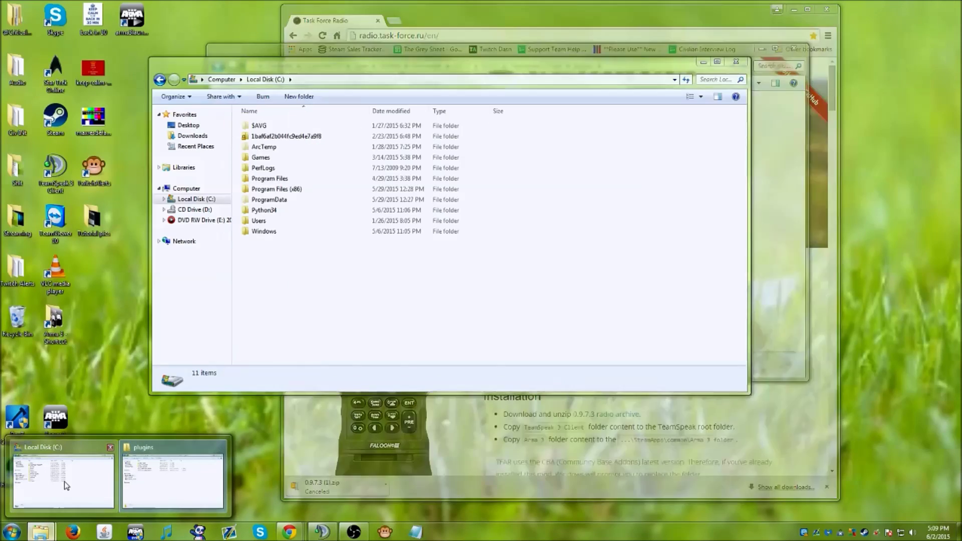
pyautogui.click(64, 478)
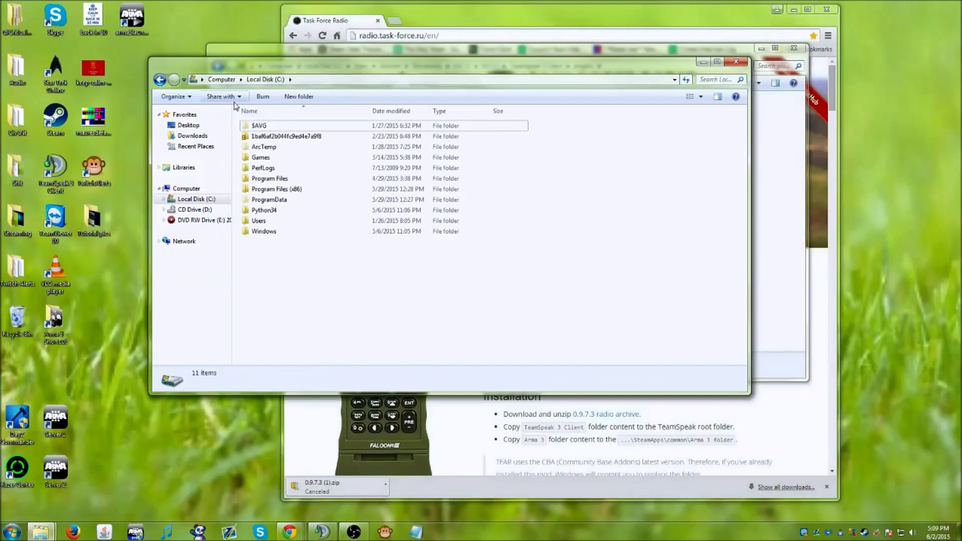
pyautogui.doubleClick(273, 178)
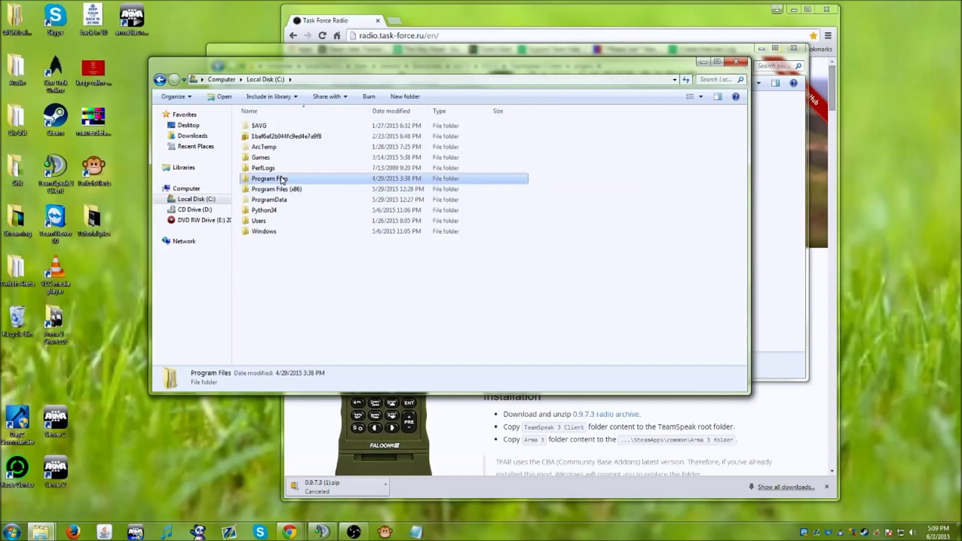
pyautogui.scroll(-2, 296, 183)
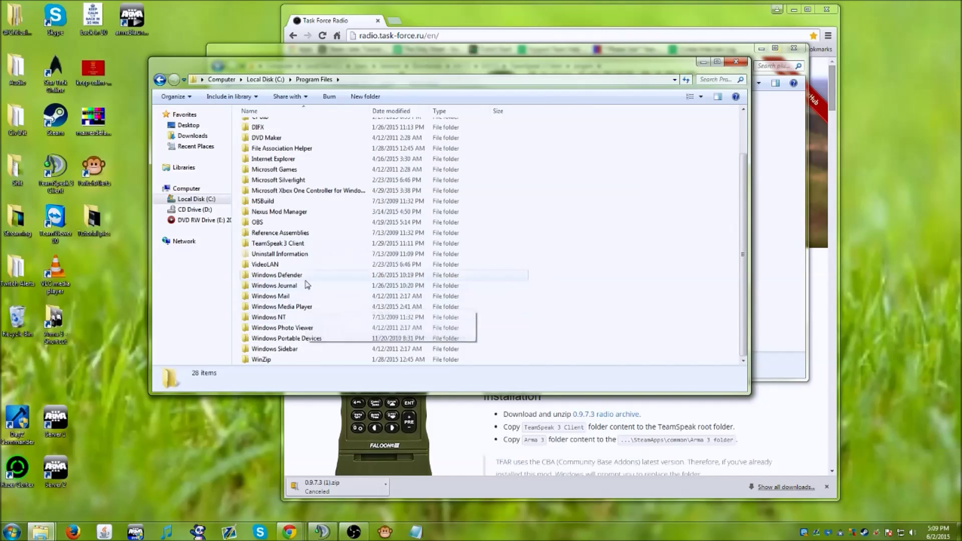
pyautogui.doubleClick(300, 244)
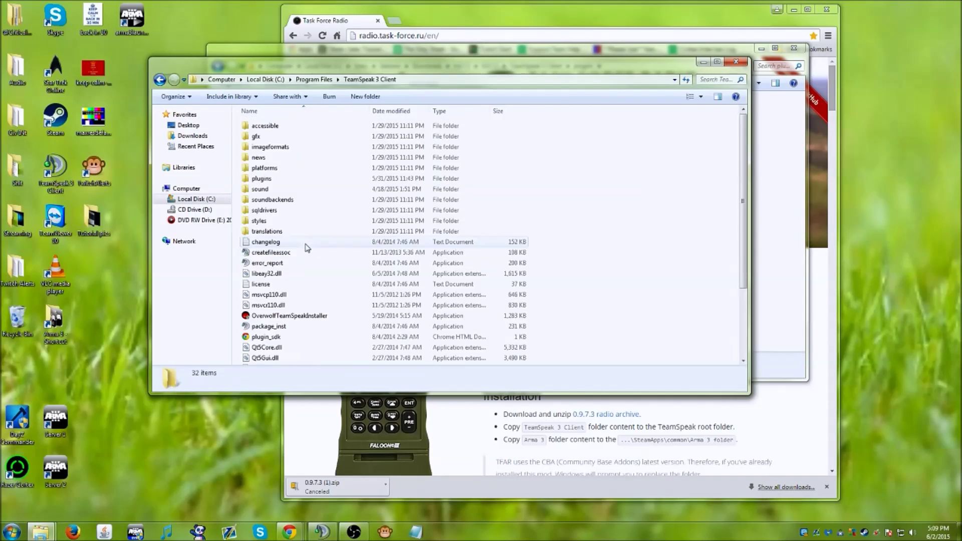
pyautogui.doubleClick(267, 179)
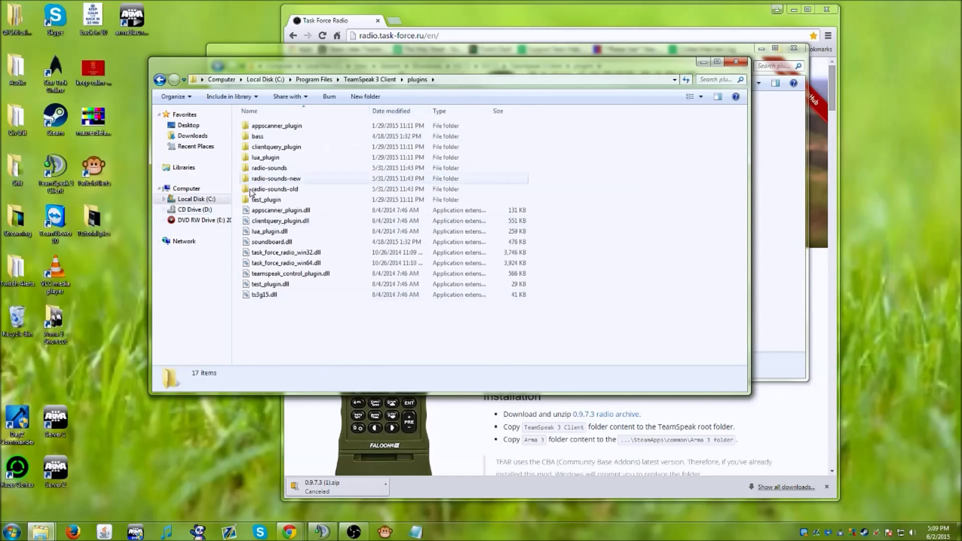
# - Check the installed plugins folder for the three radio-sounds folders and the task_force_radio win32 and win64 DLL files
pyautogui.click(283, 170)
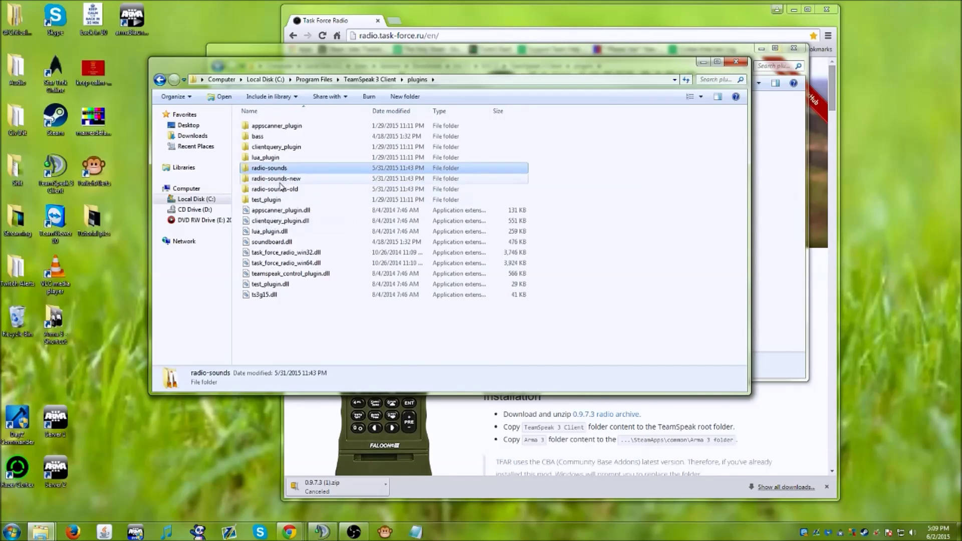
pyautogui.keyDown('ctrl'); pyautogui.click(279, 181); pyautogui.keyUp('ctrl')
pyautogui.keyDown('ctrl'); pyautogui.click(280, 189); pyautogui.keyUp('ctrl')
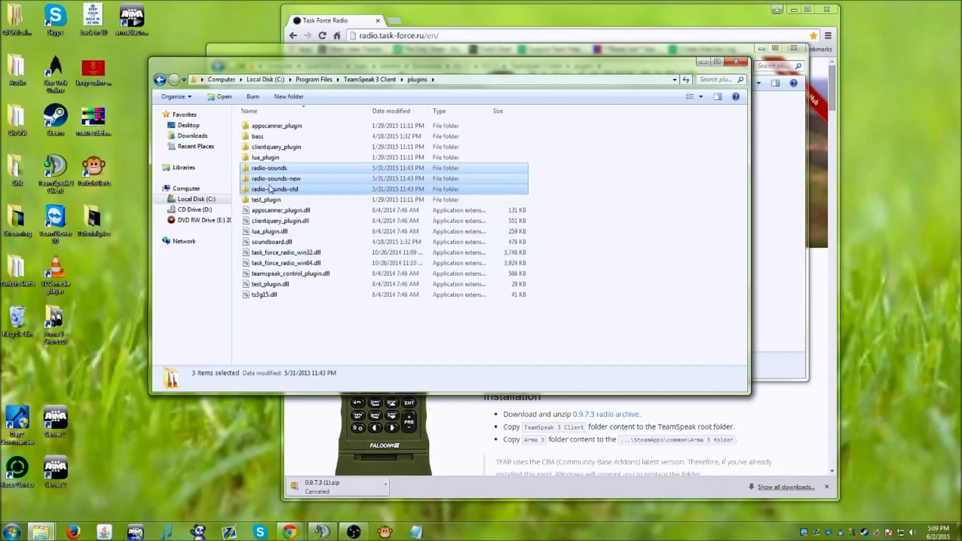
pyautogui.click(285, 256)
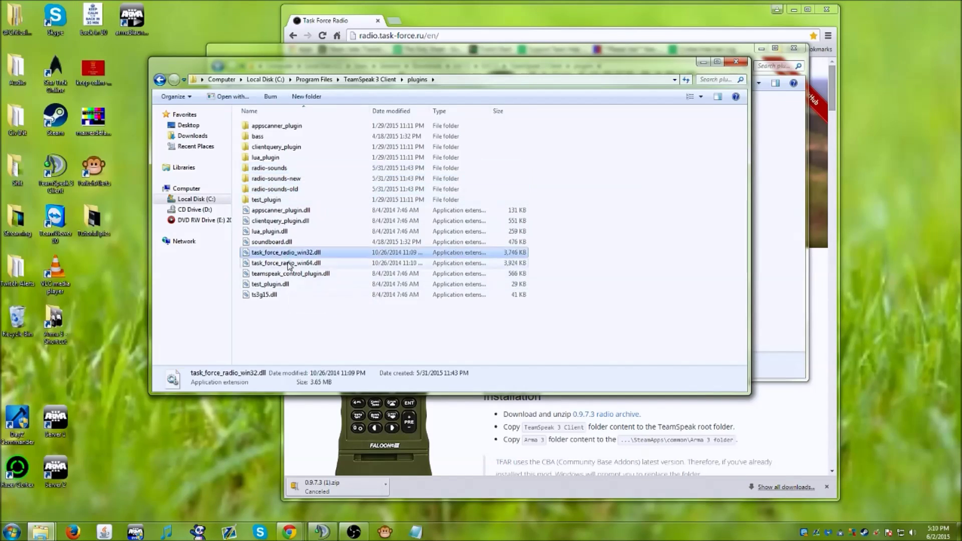
pyautogui.keyDown('ctrl'); pyautogui.click(289, 264); pyautogui.keyUp('ctrl')
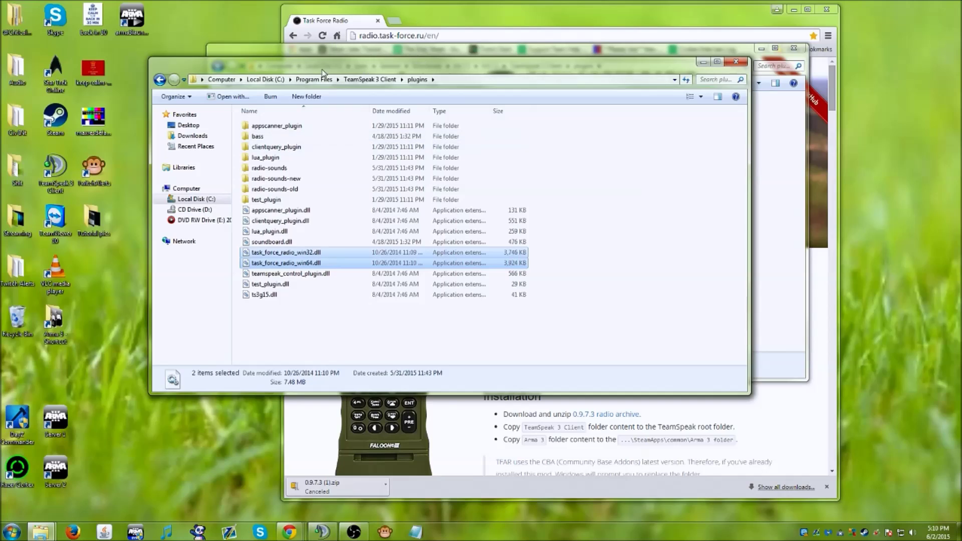
# - Try to copy the three radio-sounds folders and two task_force_radio DLLs from the extracted plugins folder into the installed TeamSpeak plugins folder
pyautogui.moveTo(322, 72); pyautogui.dragTo(549, 197)
pyautogui.click(325, 194)
pyautogui.click(326, 155)
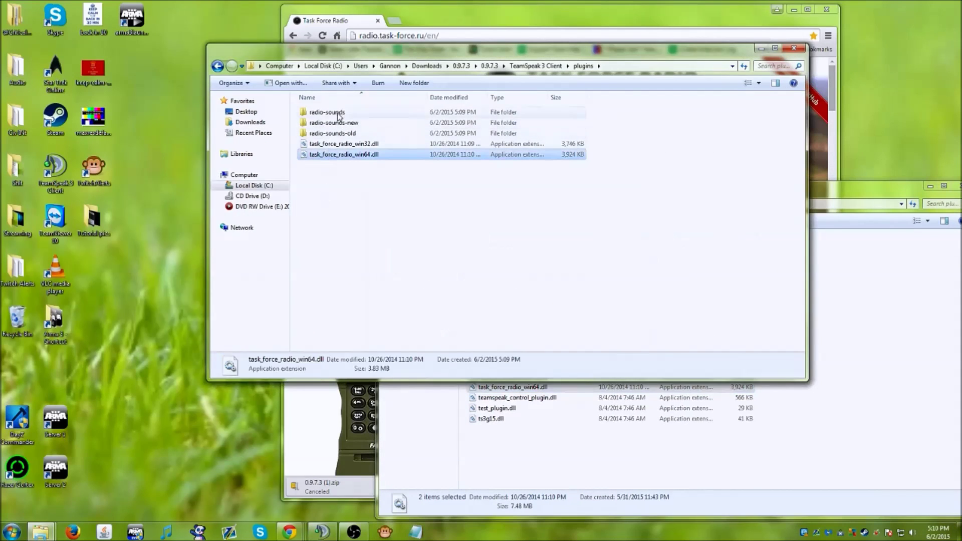
pyautogui.keyDown('shift'); pyautogui.click(340, 114); pyautogui.keyUp('shift')
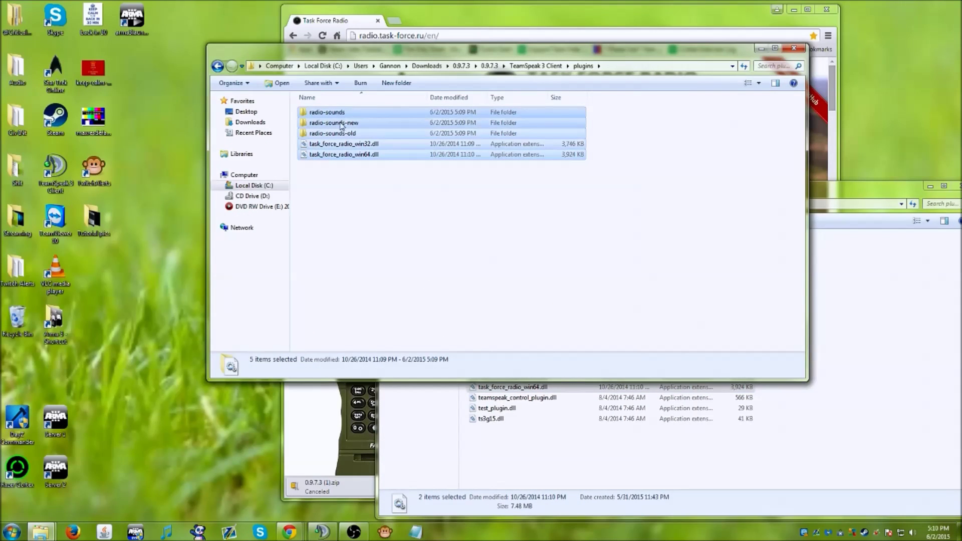
pyautogui.moveTo(335, 122); pyautogui.dragTo(557, 266)
pyautogui.click(930, 449)
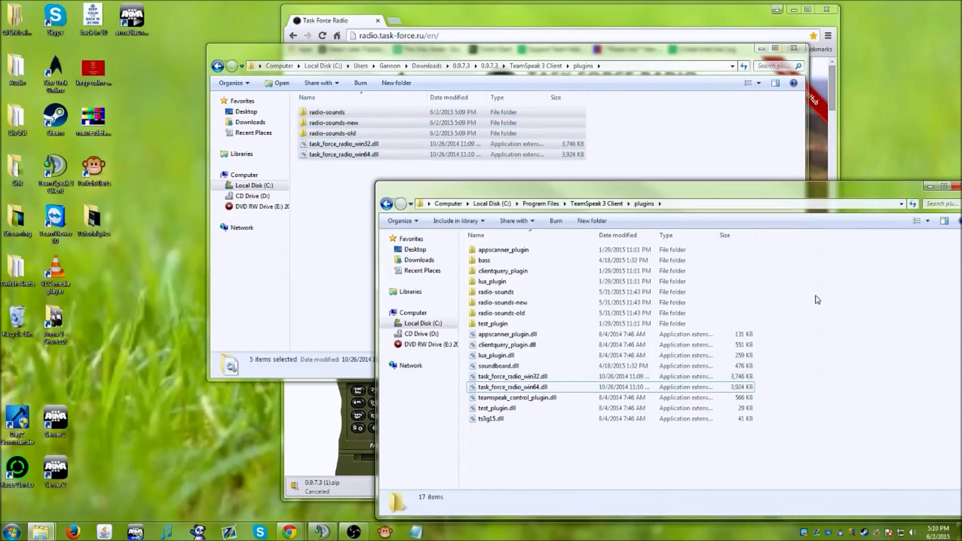
pyautogui.moveTo(575, 185); pyautogui.dragTo(350, 51)
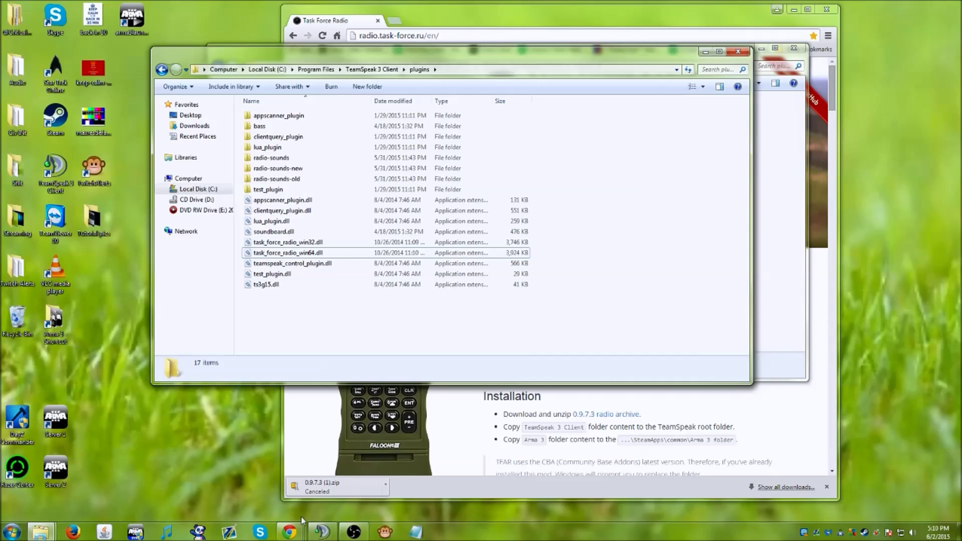
# - Try to close TeamSpeak 3 Client and relaunch it as administrator
pyautogui.rightClick(322, 534)
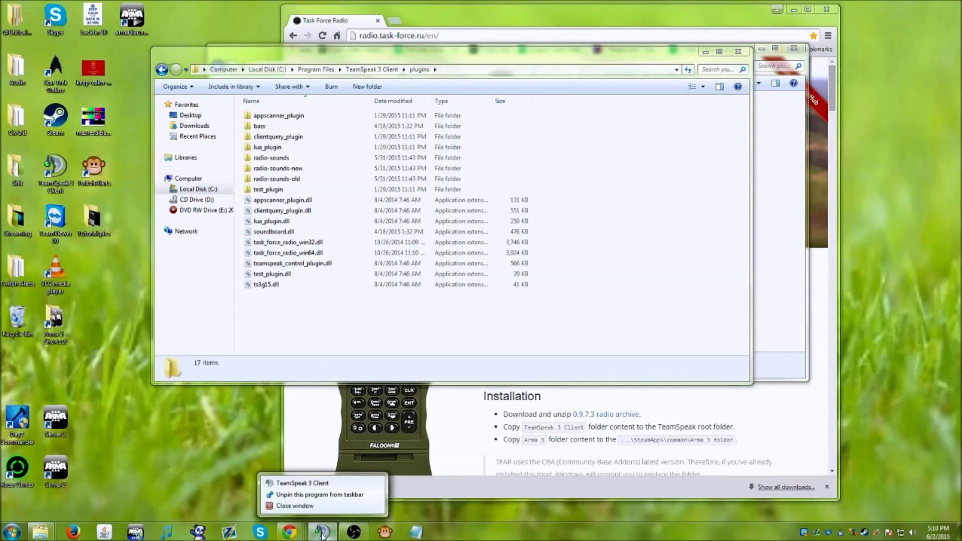
pyautogui.click(295, 506)
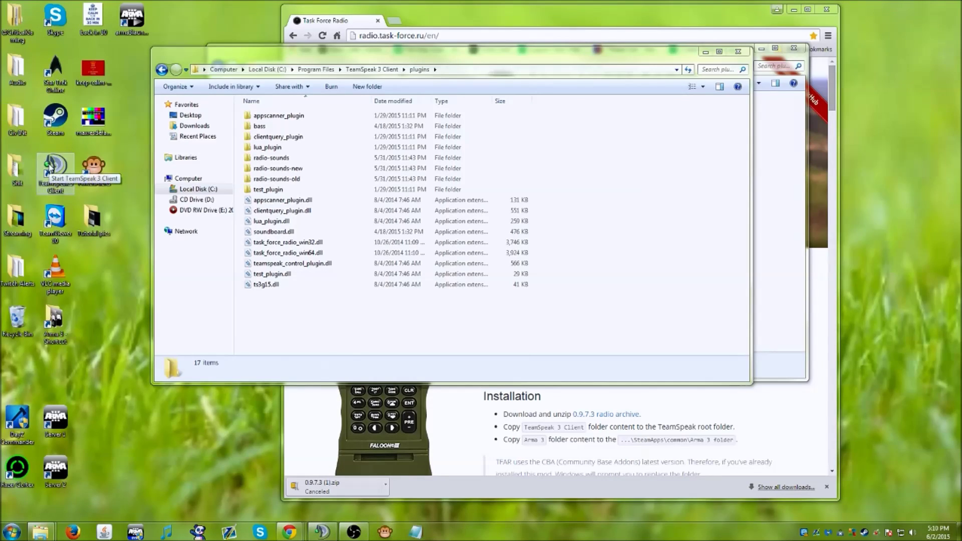
pyautogui.rightClick(52, 167)
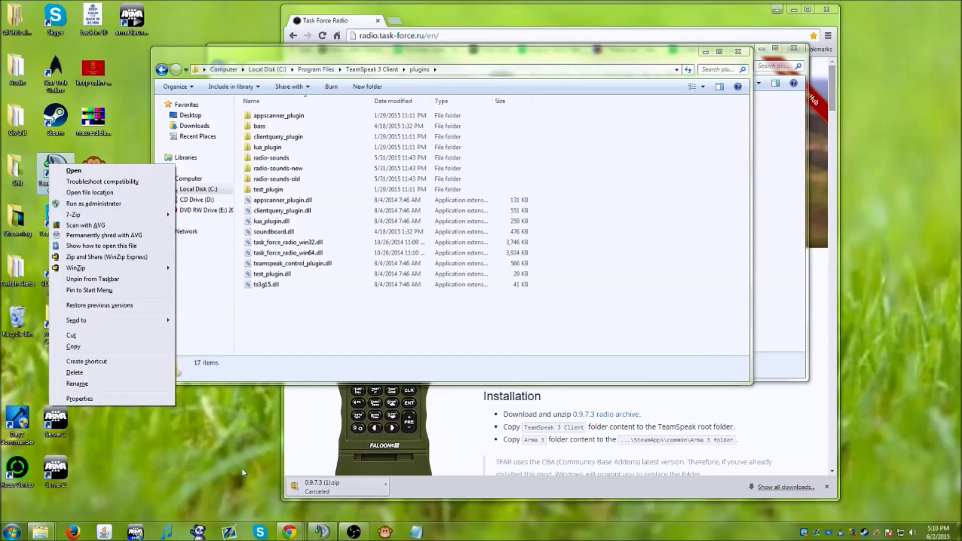
pyautogui.click(111, 208)
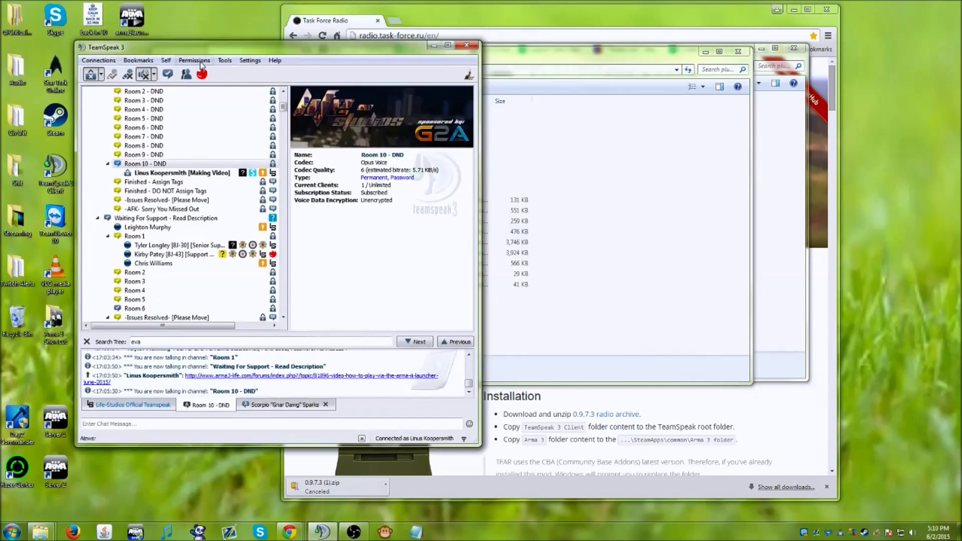
# - Examine TeamSpeak's plugin list to check whether Task Force Arma 3 Radio is enabled, and close the list
pyautogui.click(199, 64)
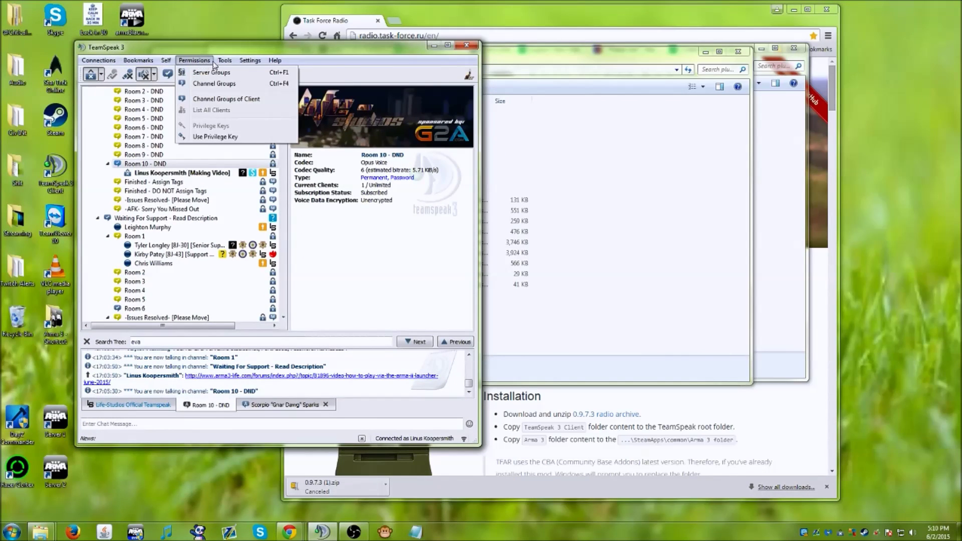
pyautogui.moveTo(247, 62)
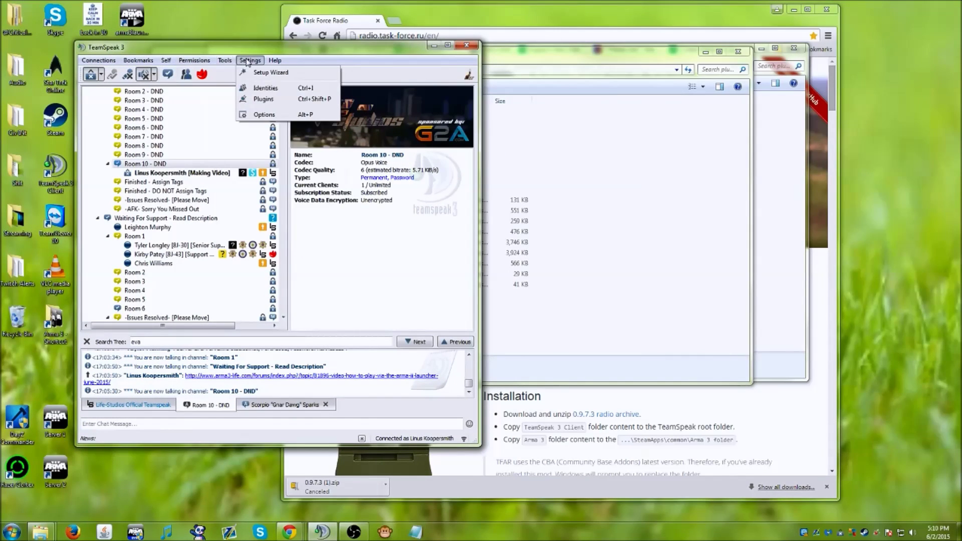
pyautogui.click(264, 100)
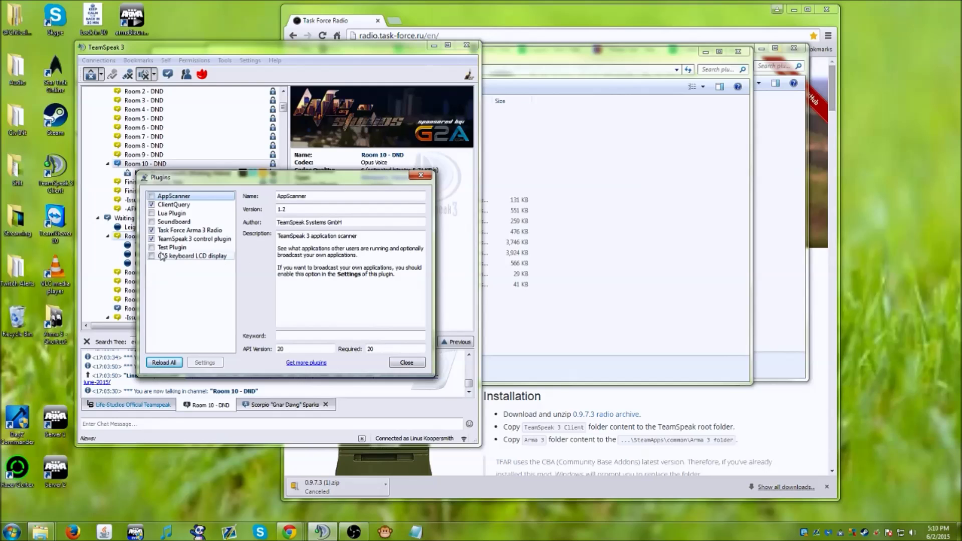
pyautogui.click(406, 363)
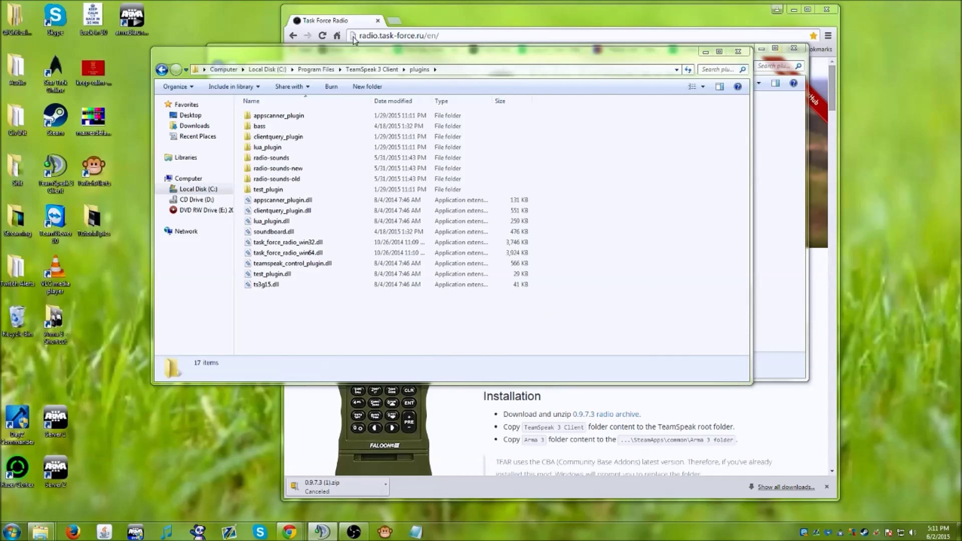
pyautogui.moveTo(300, 54); pyautogui.dragTo(264, 110)
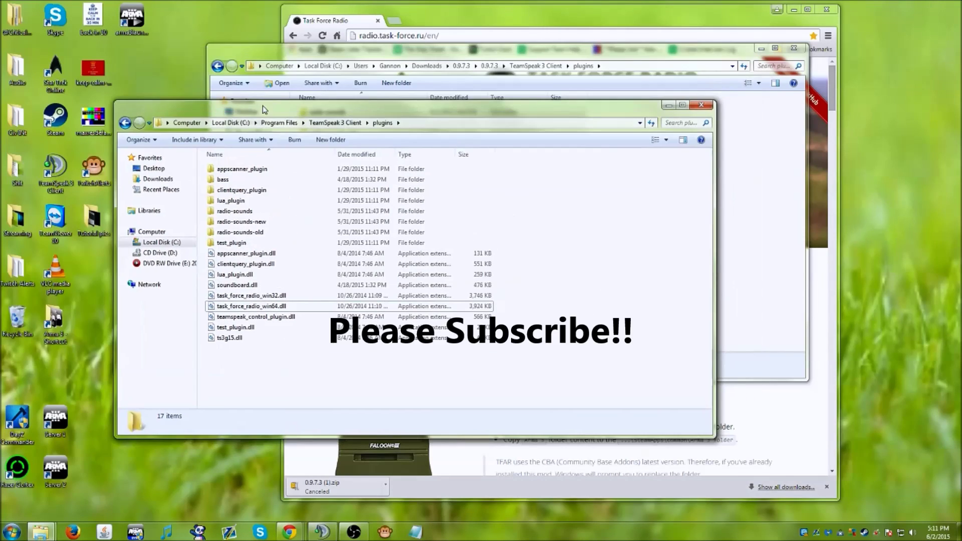